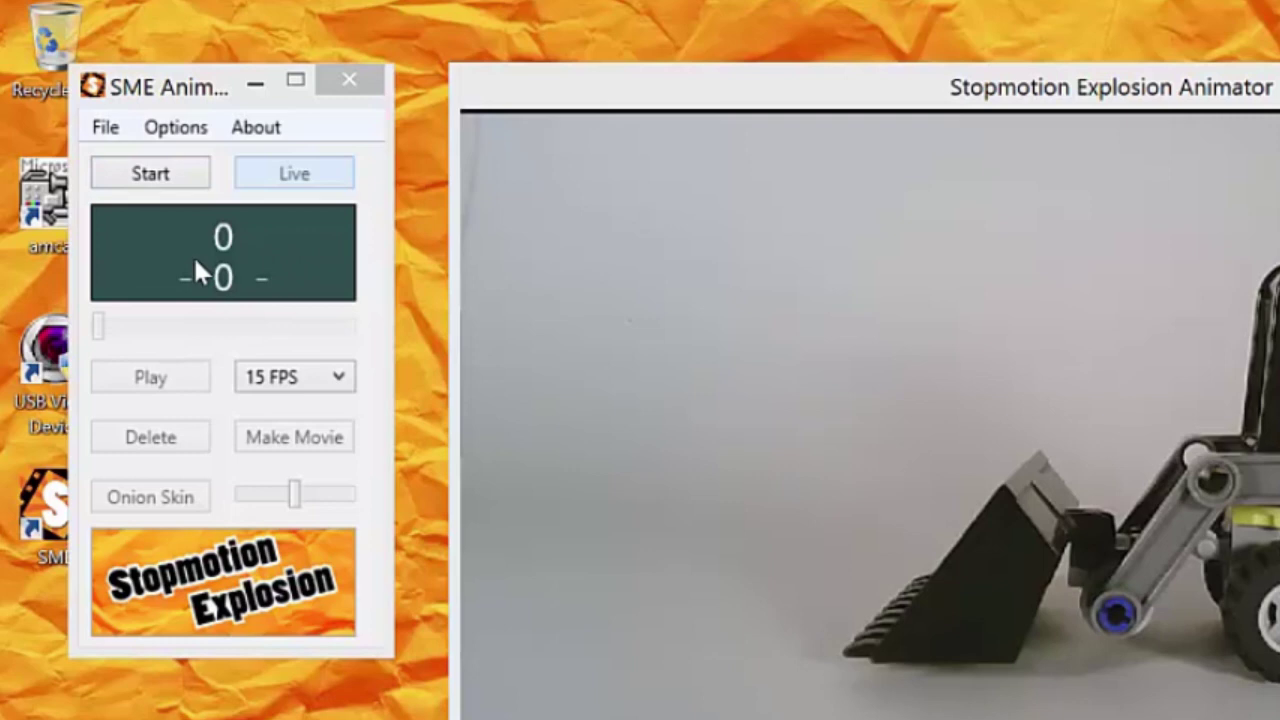
Step: Adjust the camera's brightness and lower its saturation to 51 in Capture Controls
left_click(175, 127)
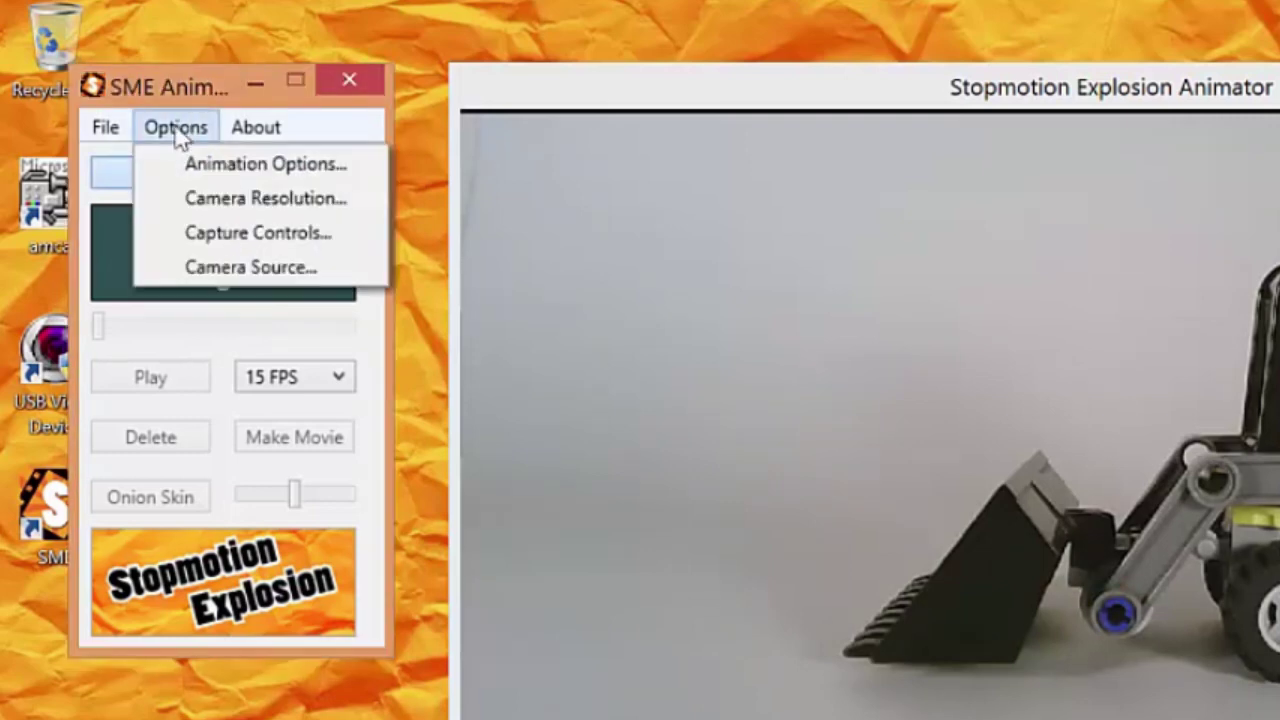
left_click(136, 178)
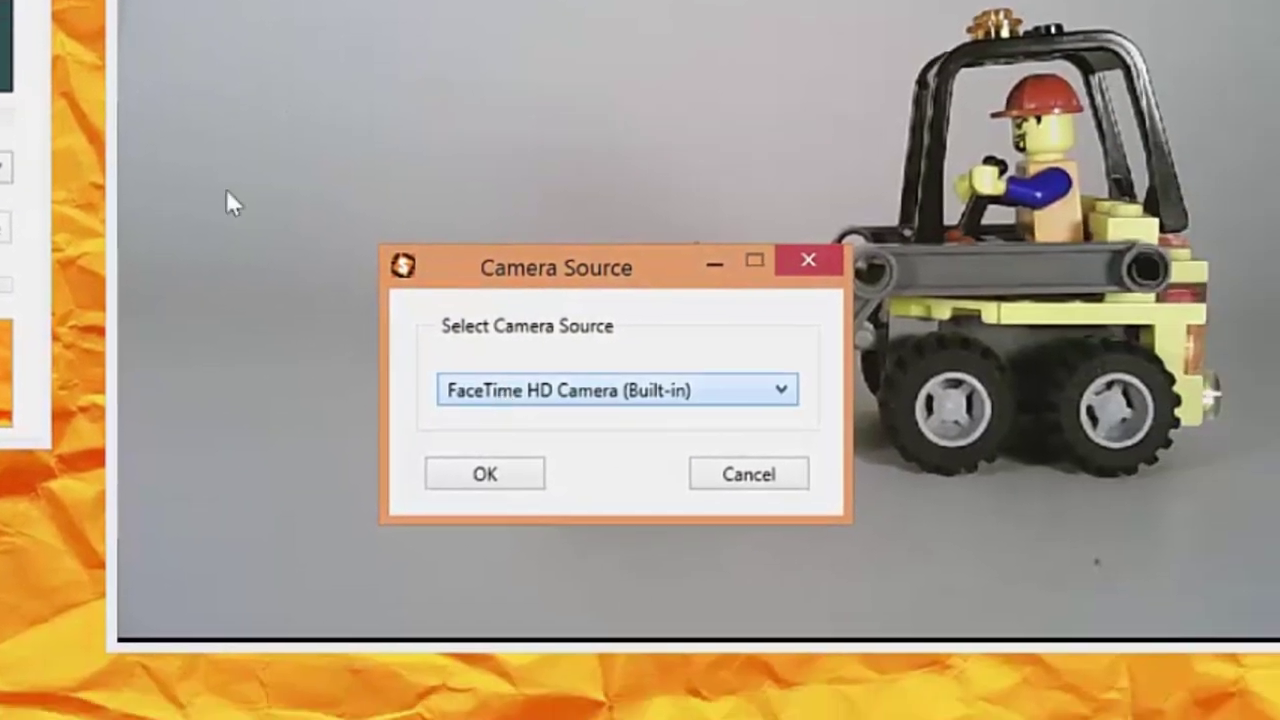
left_click(860, 601)
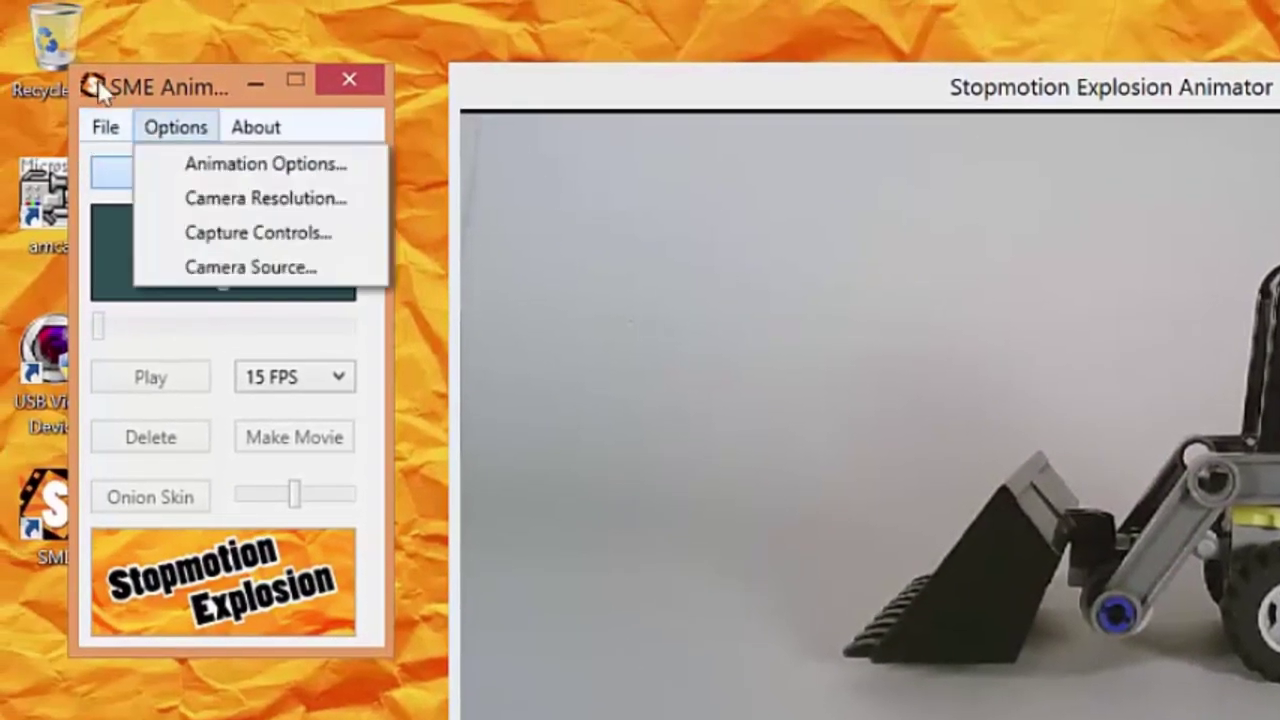
left_click(165, 232)
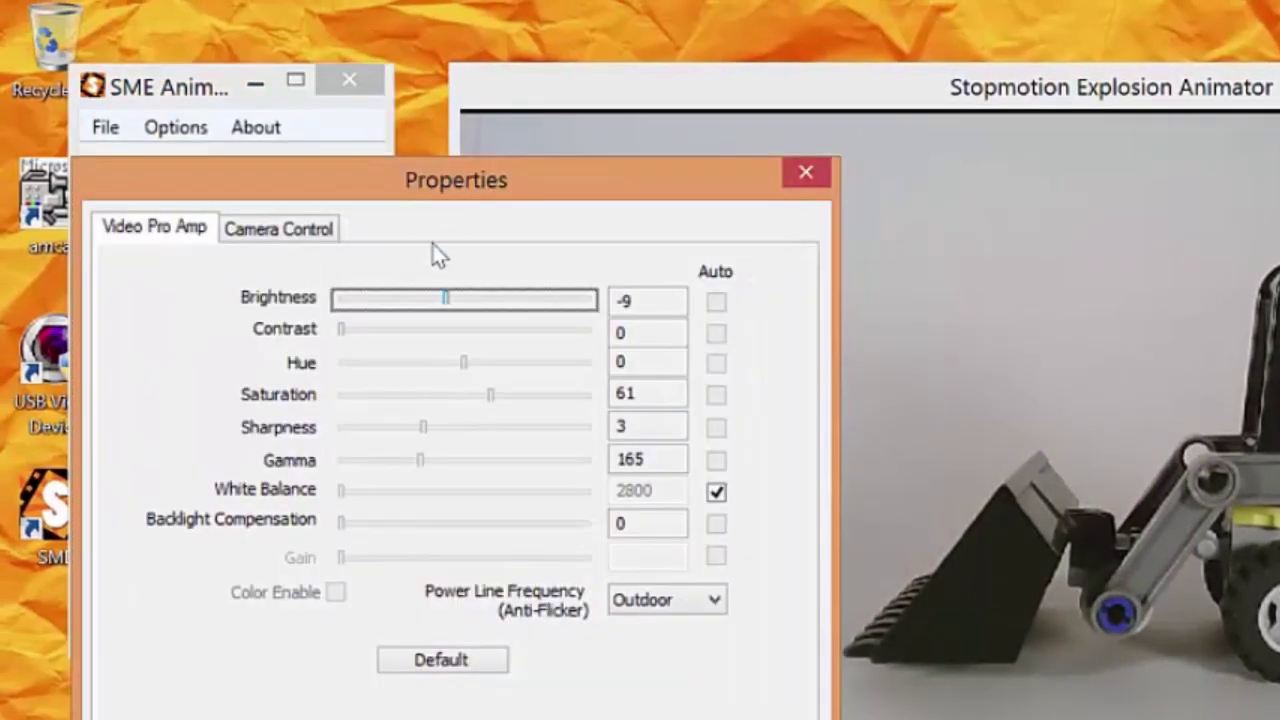
mouse_move(449, 307)
left_mouse_down()
mouse_move(557, 314)
mouse_move(366, 309)
mouse_move(455, 316)
left_mouse_up()
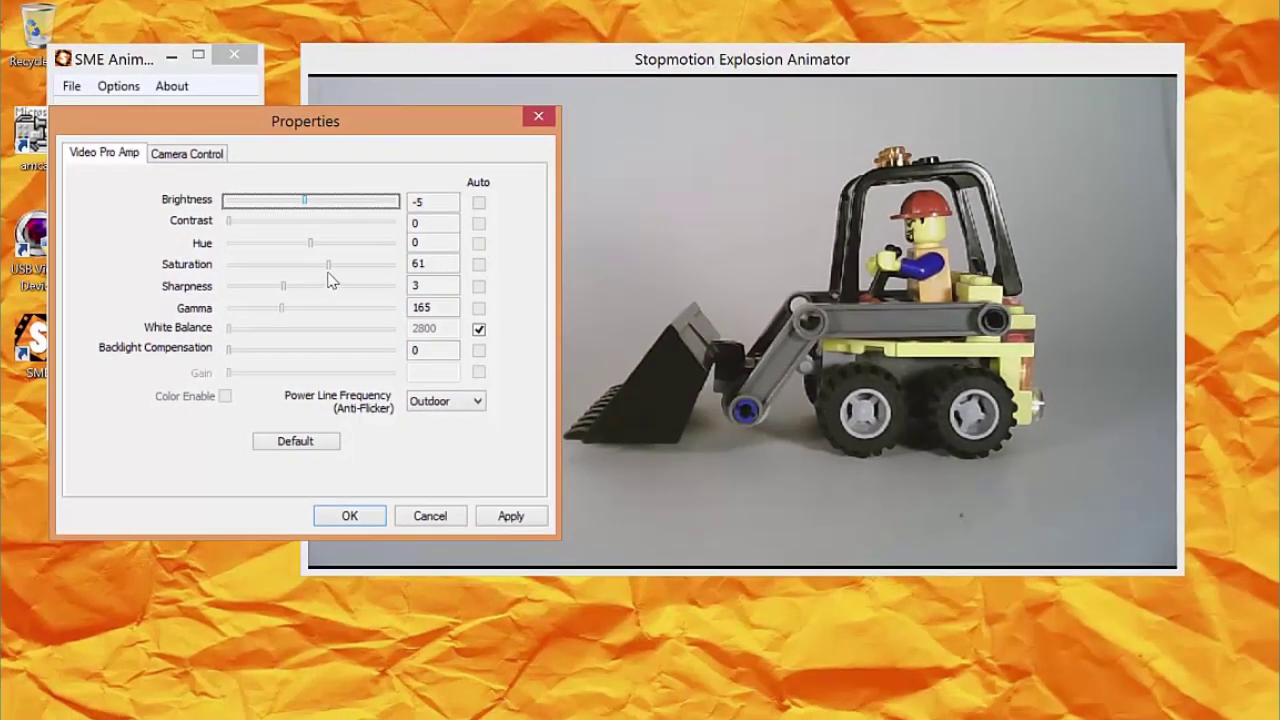
mouse_move(328, 265)
left_mouse_down()
mouse_move(281, 268)
mouse_move(420, 270)
mouse_move(314, 275)
left_mouse_up()
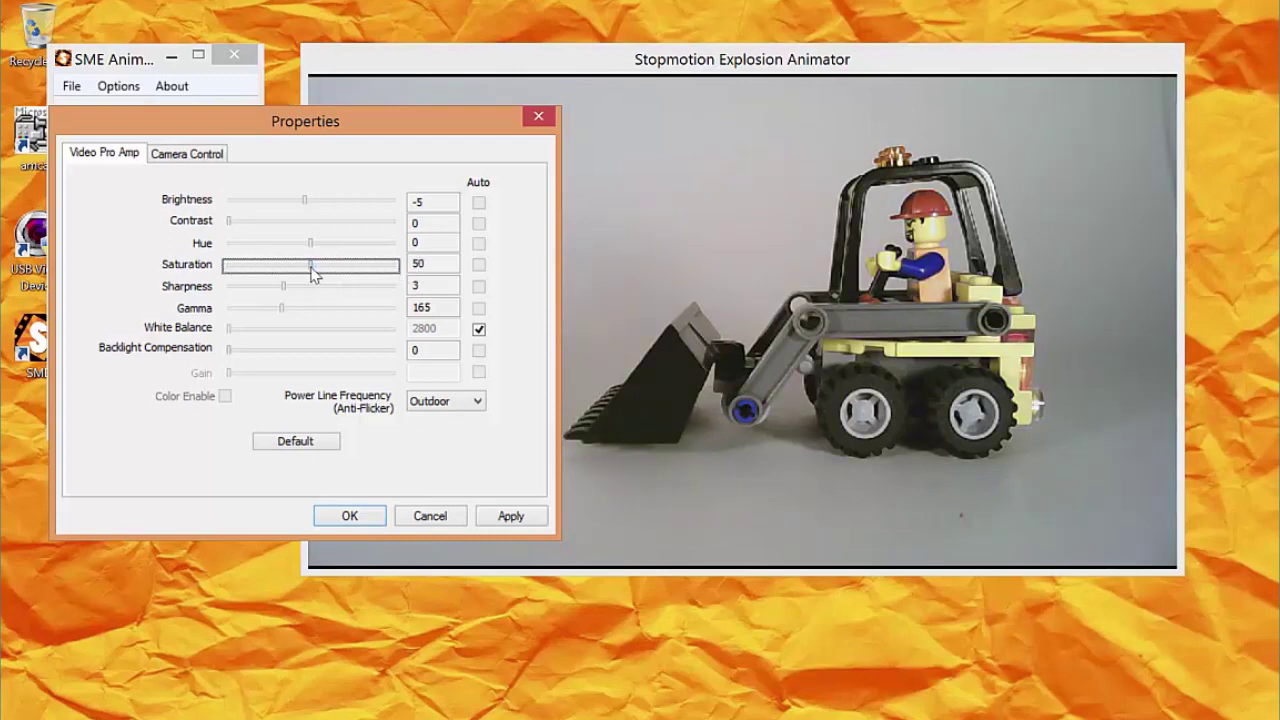
left_click(349, 516)
Step: Set the camera resolution's output size to 1280 x 720
left_click(118, 86)
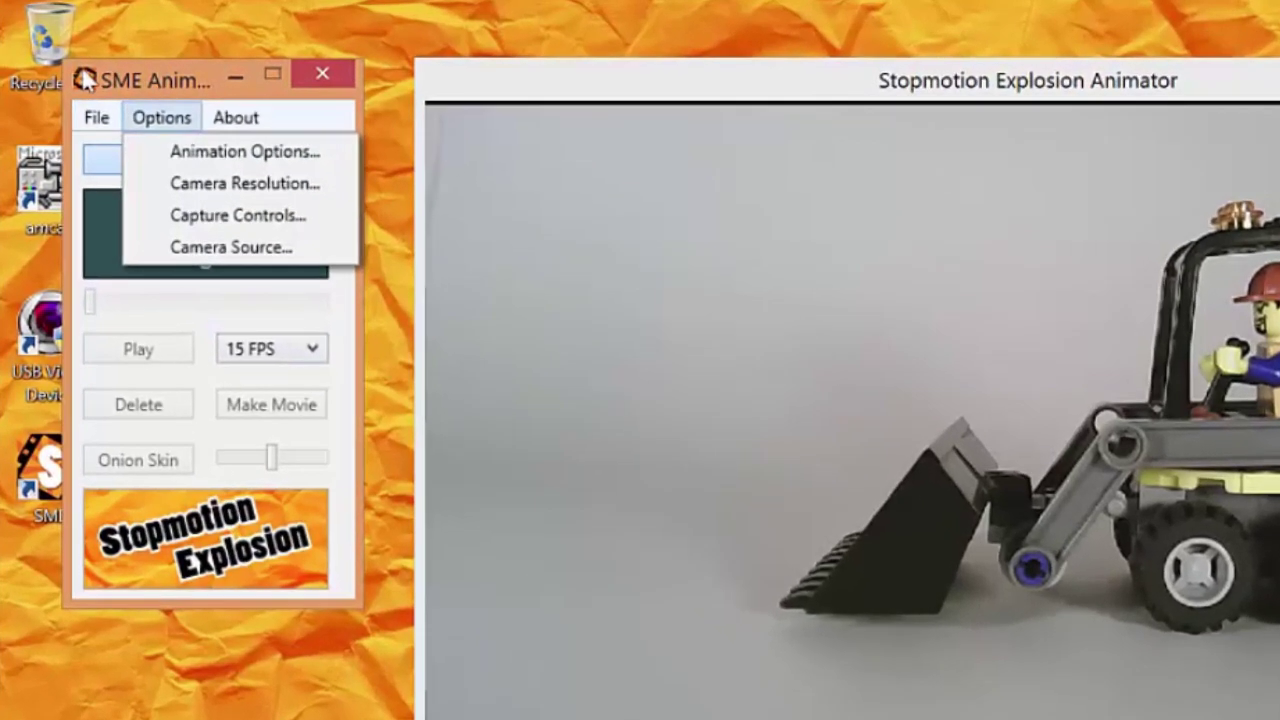
left_click(146, 183)
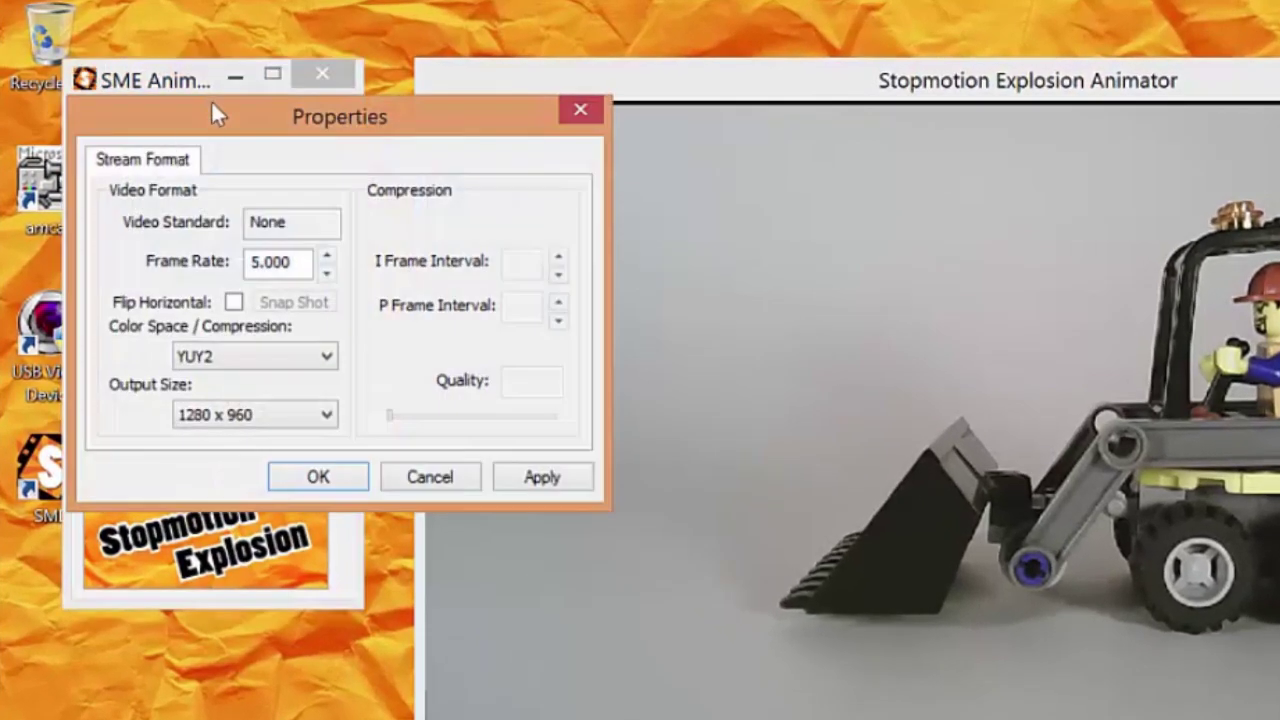
left_click_drag(210, 102, 583, 199)
left_click(636, 515)
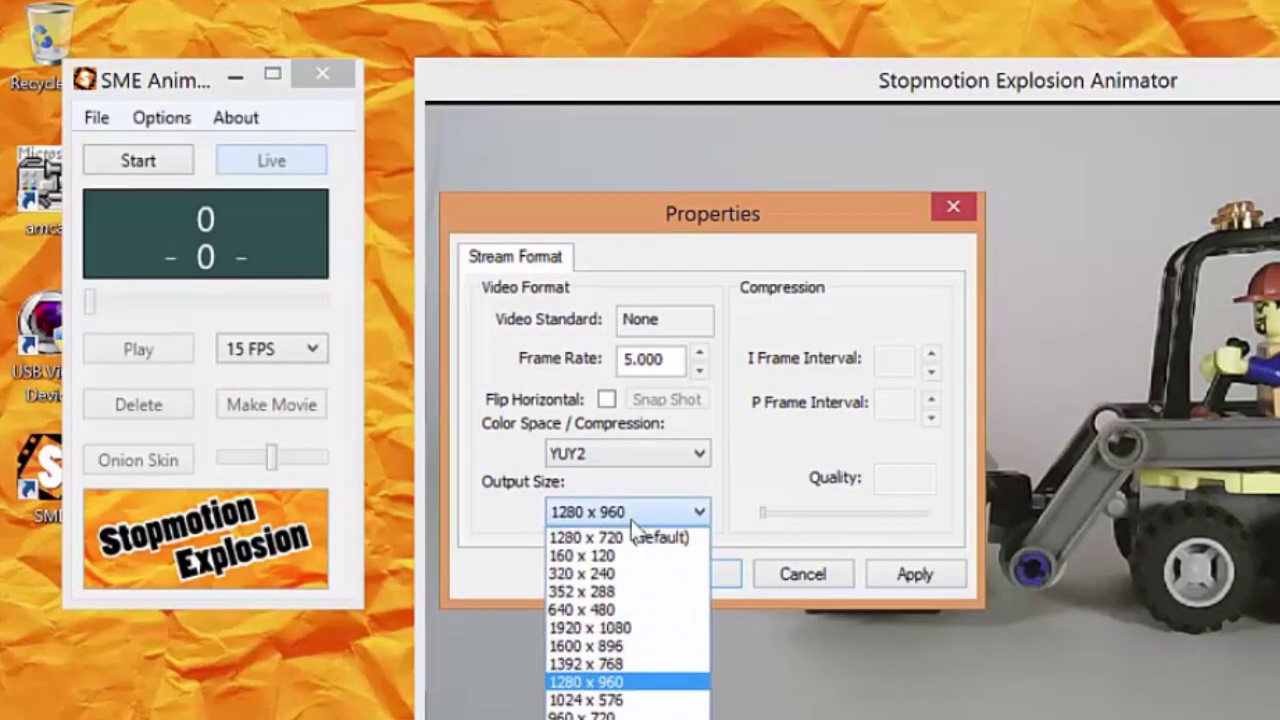
left_click(634, 537)
left_click(680, 583)
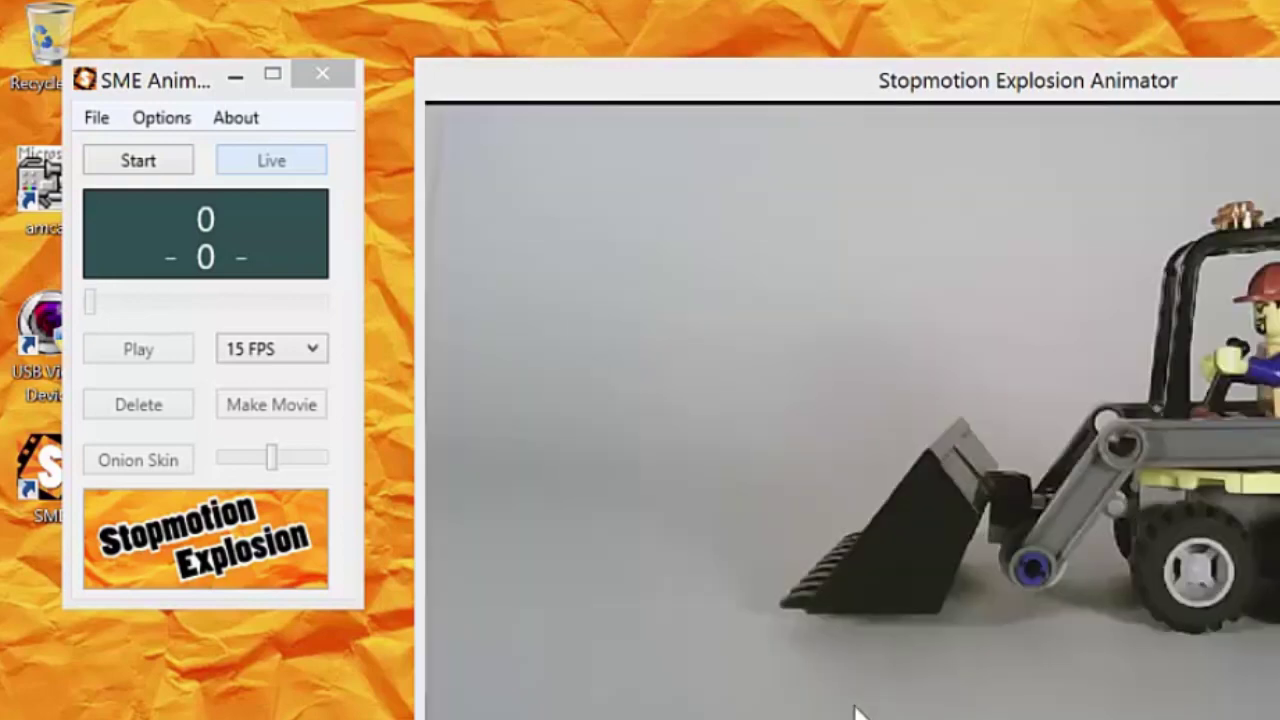
Step: Start a new animation saved as 'My Animation' (.AVI) in Demo > My Videos
left_click(122, 163)
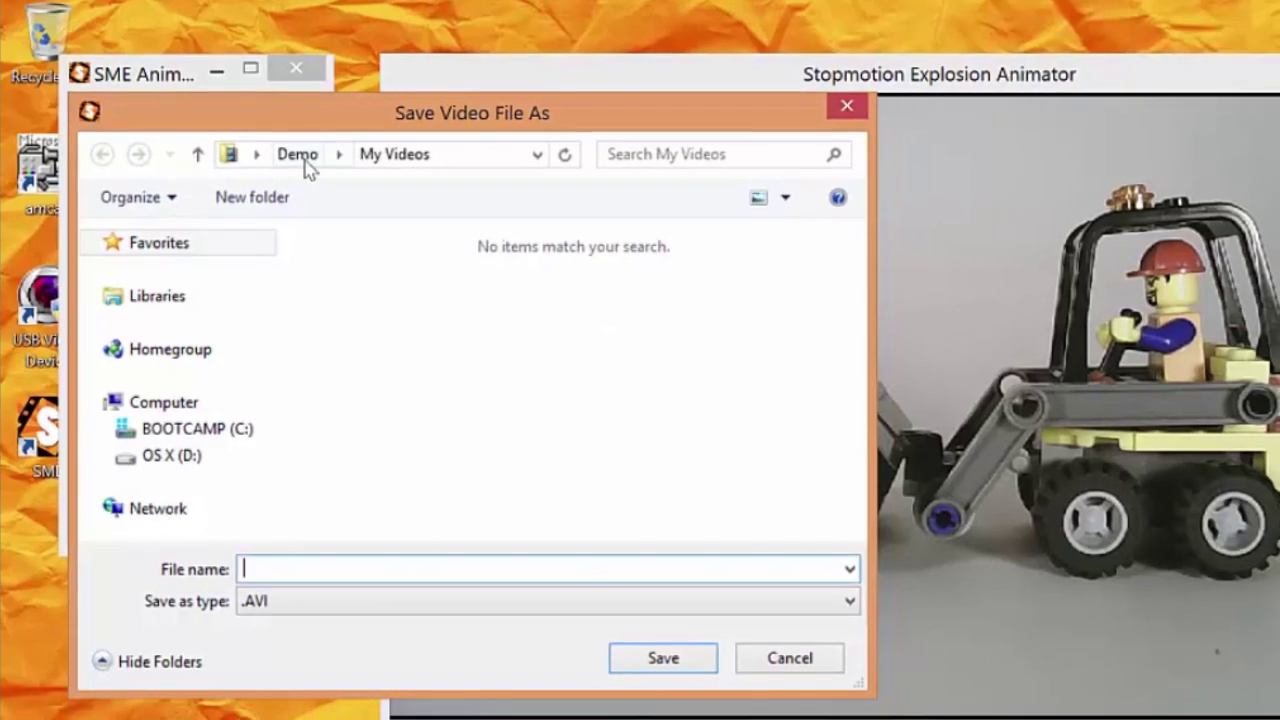
left_click(310, 161)
double_click(530, 338)
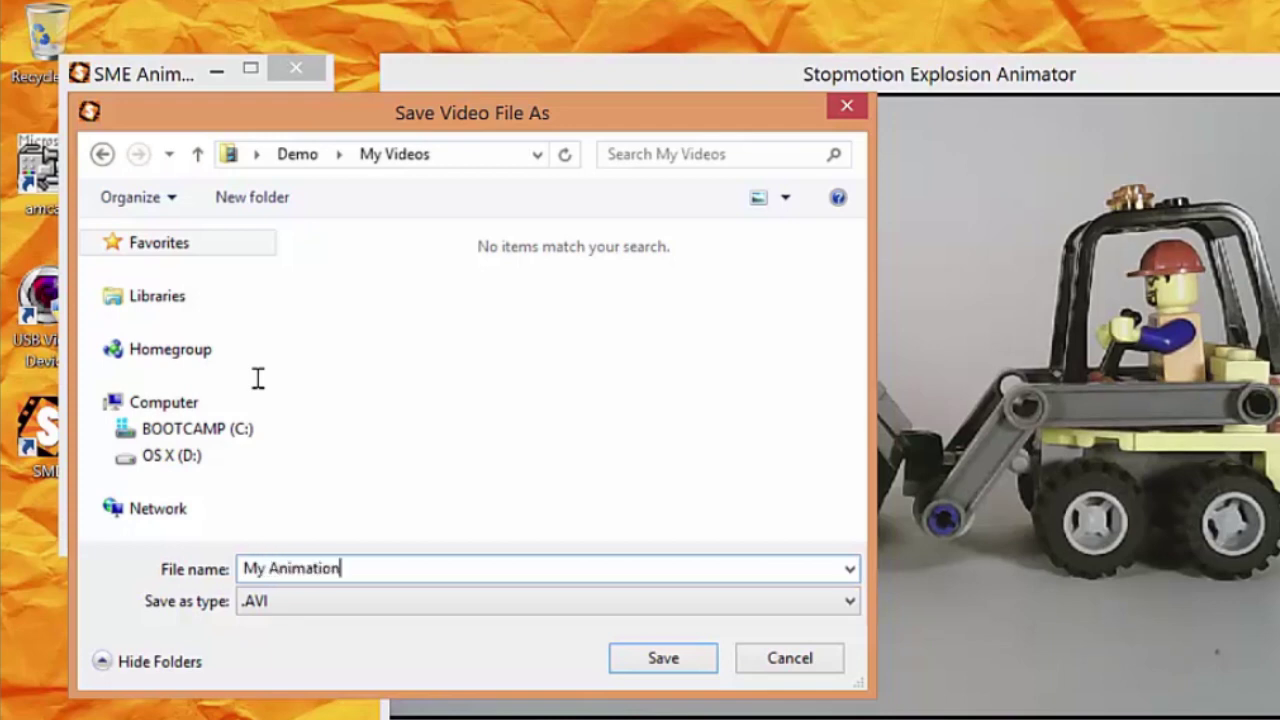
left_click(396, 601)
left_click(386, 627)
left_click(628, 655)
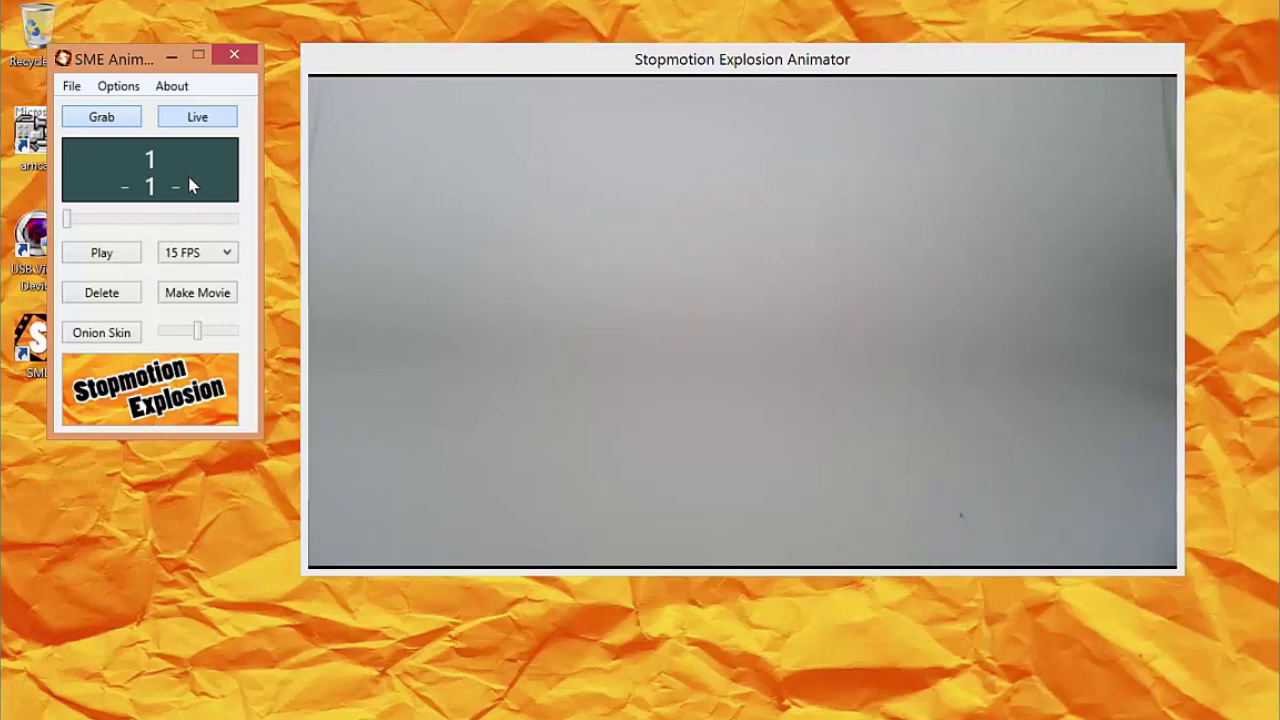
Step: Grab 16 frames of the loader driving across the scene, then play them at 15 FPS
left_click(101, 117)
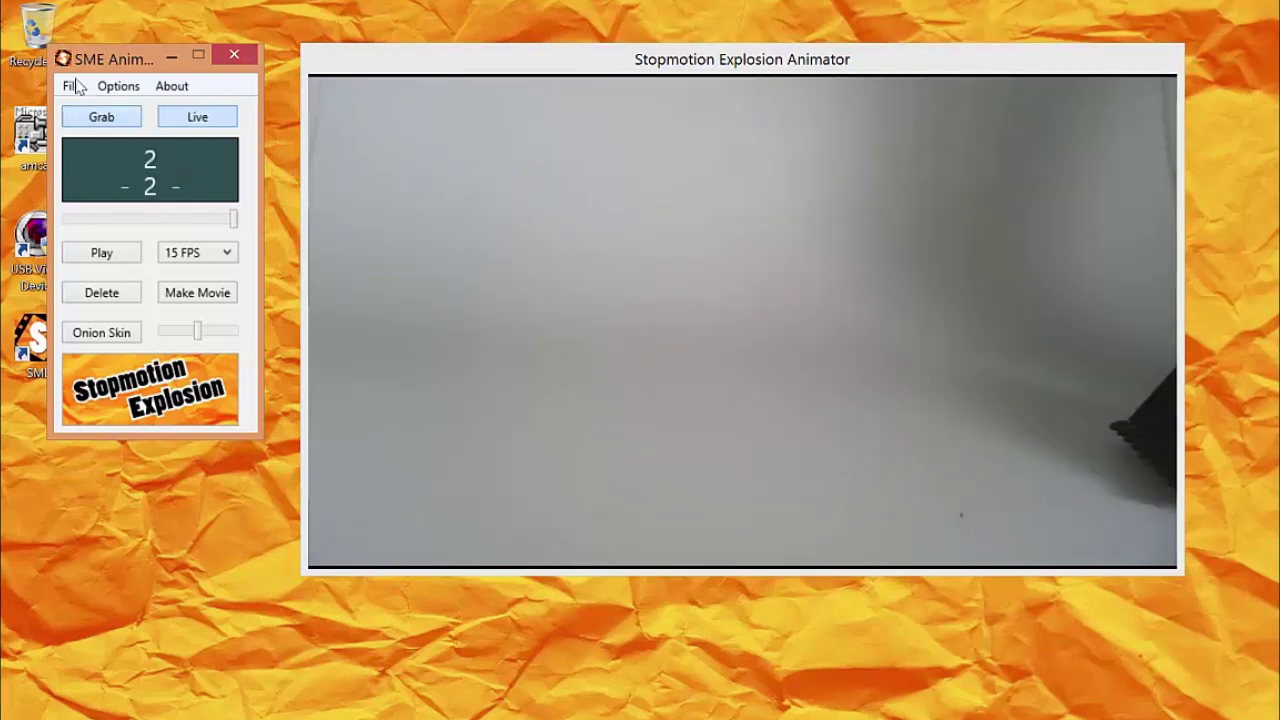
key("space")
key("space")
key("space")
key("space")
key("space")
key("space")
key("space")
key("space")
key("space")
key("space")
key("space")
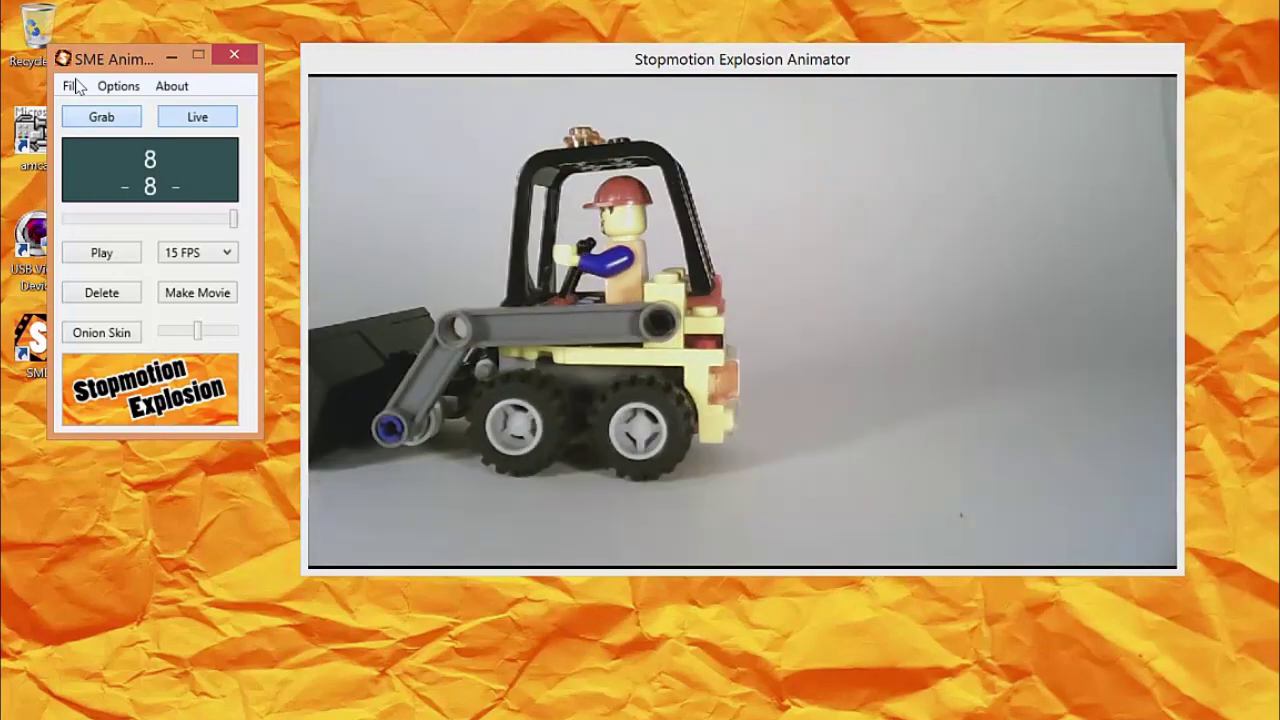
key("space")
key("space")
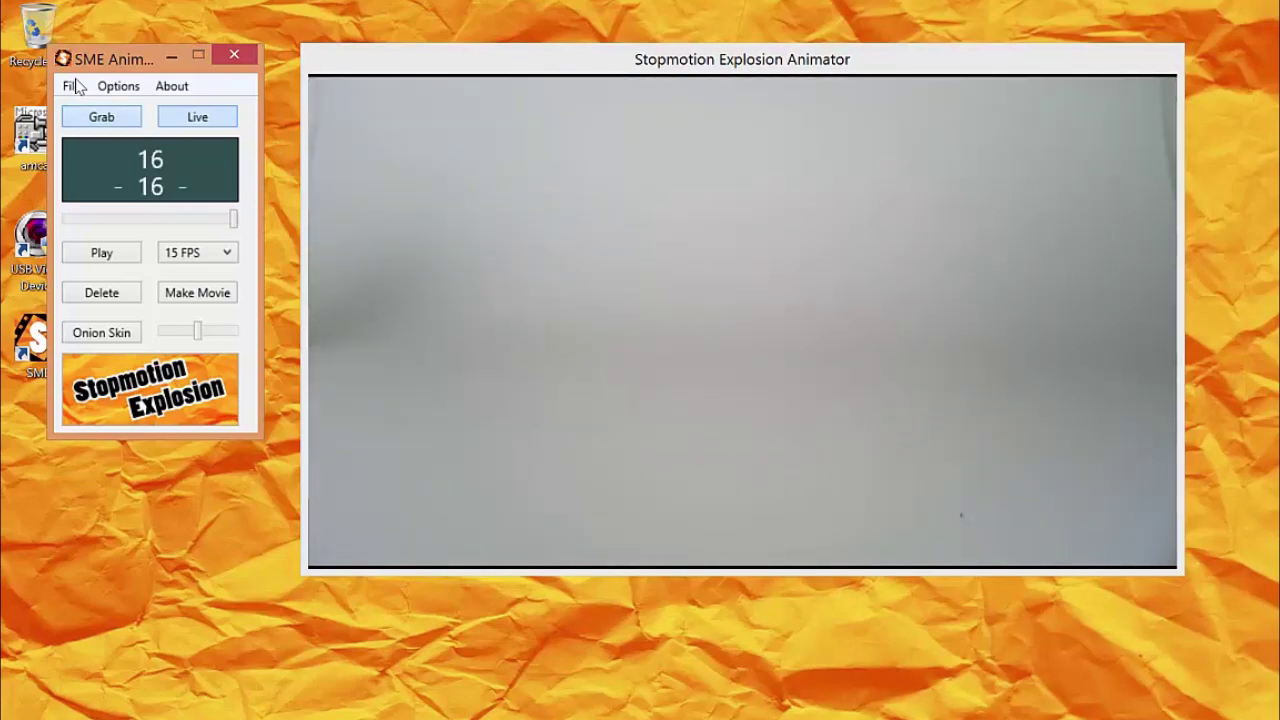
left_click(101, 252)
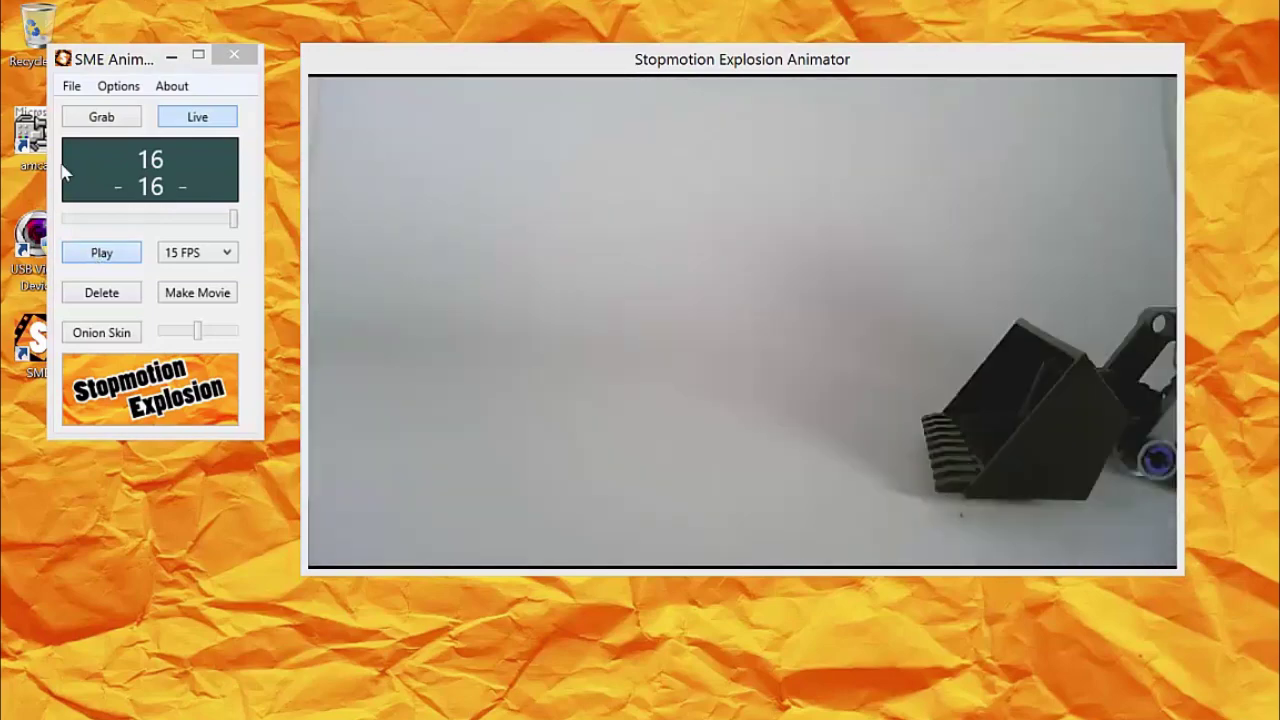
Step: Play back at 5 FPS, step back through the frames, and delete the last one, leaving 15
key("alt+Down")
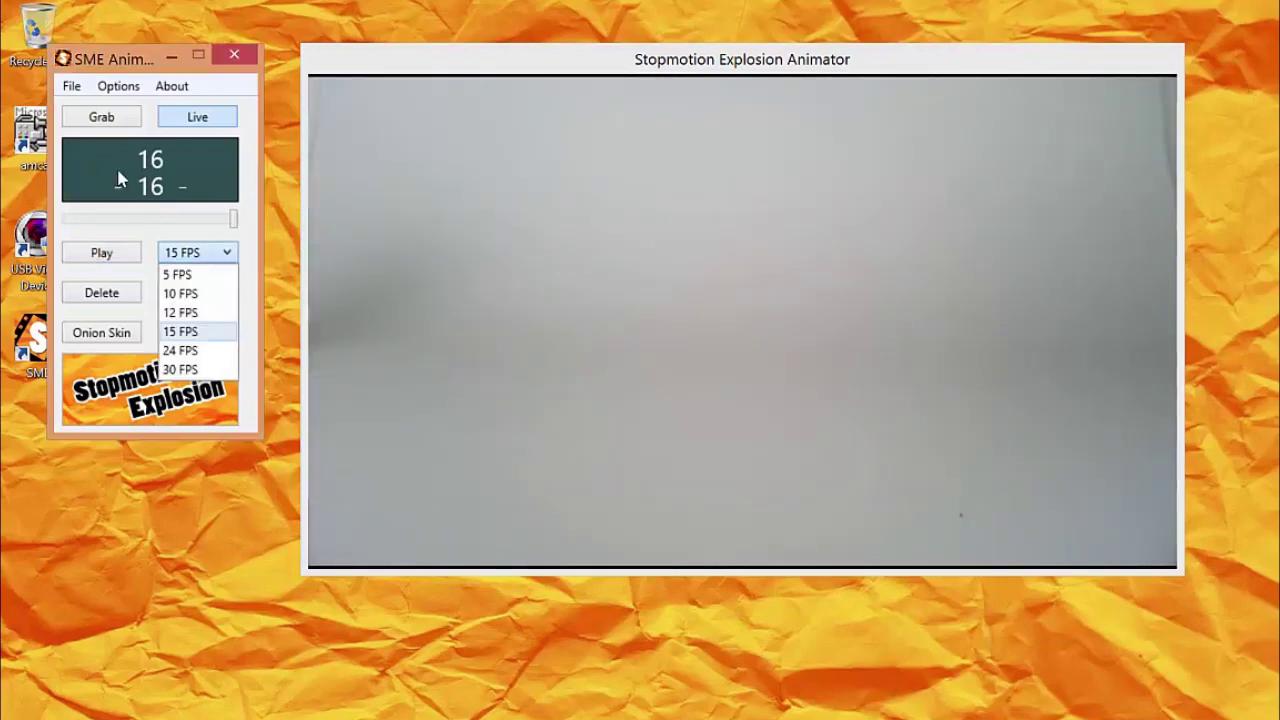
left_click(177, 274)
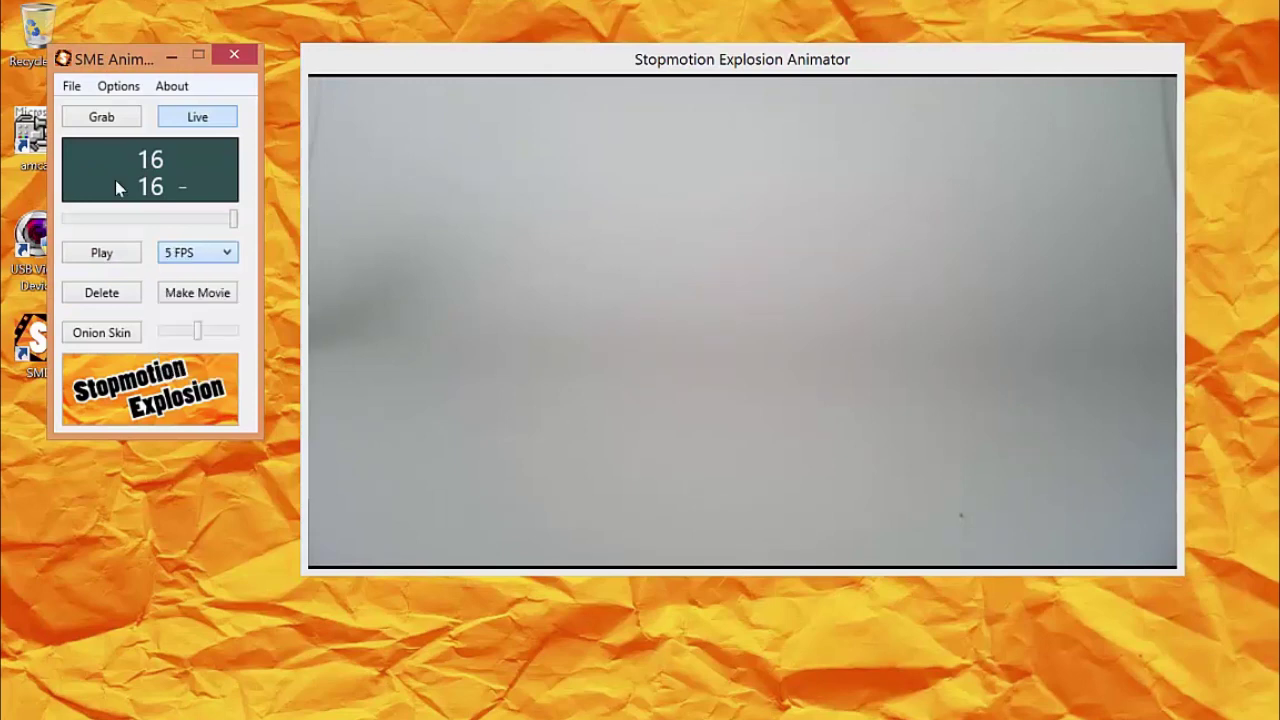
left_click(114, 252)
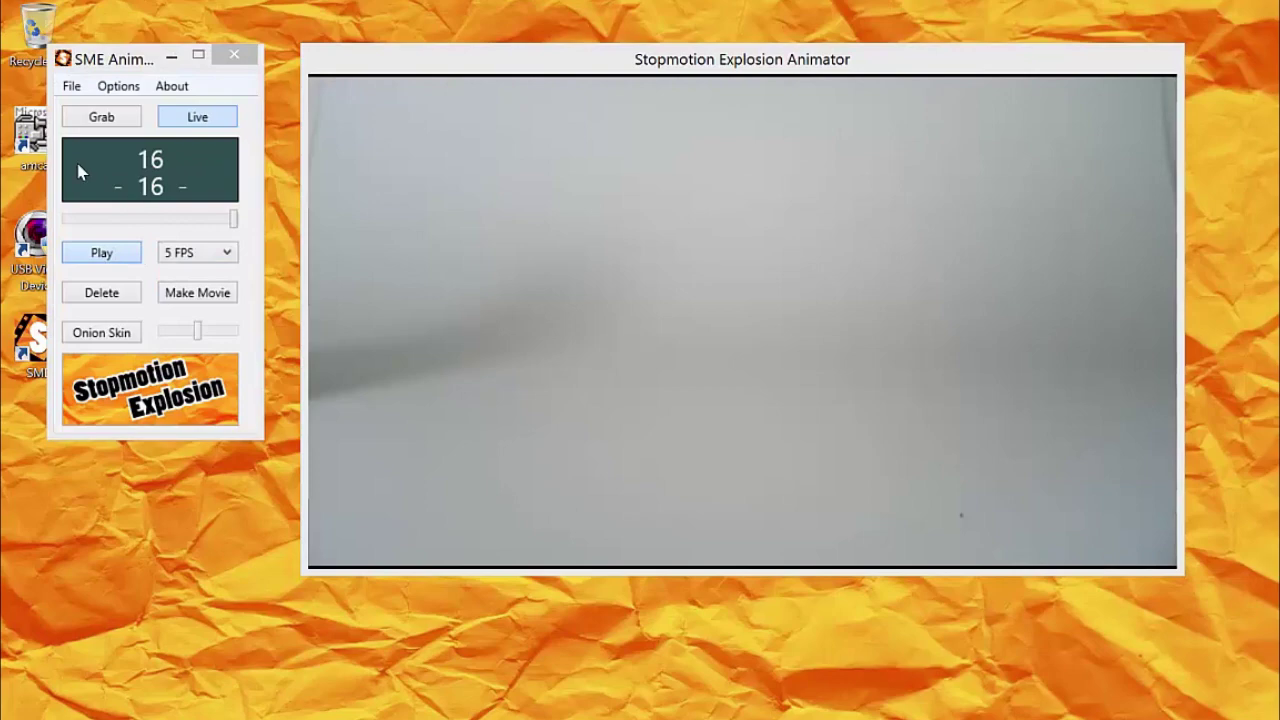
mouse_move(232, 218)
left_mouse_down()
mouse_move(129, 216)
mouse_move(243, 234)
left_mouse_up()
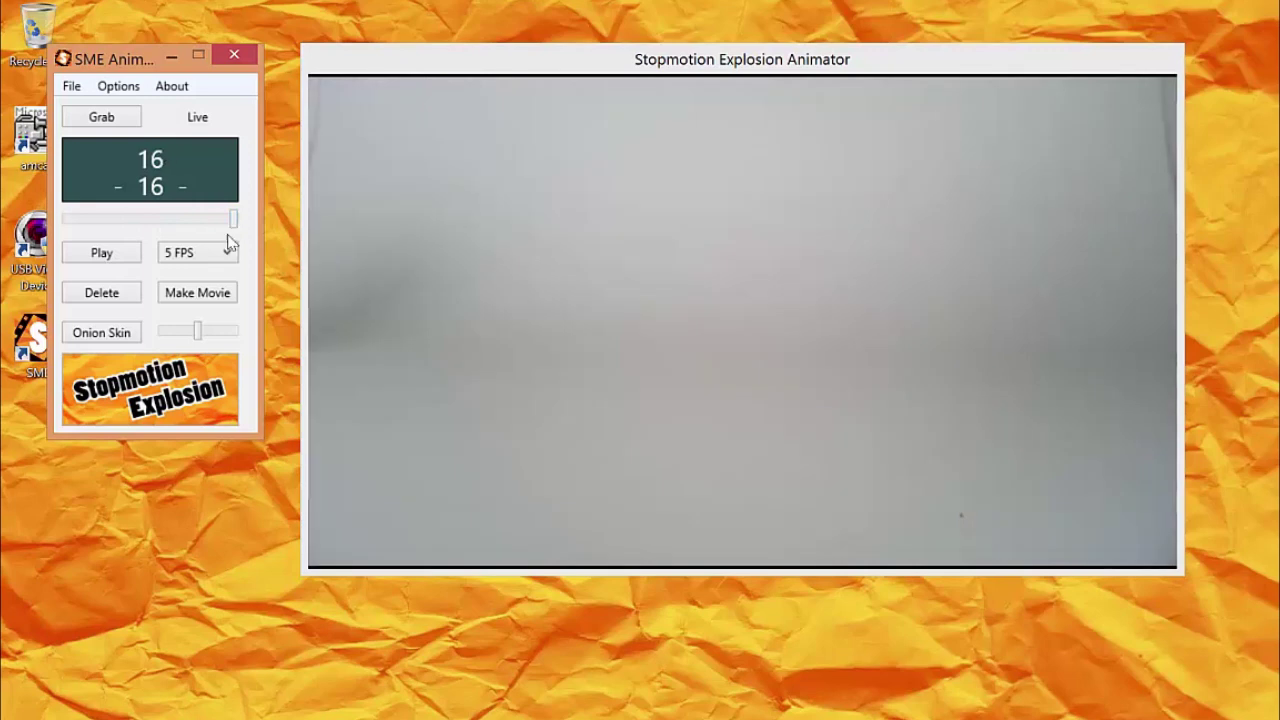
left_click(118, 291)
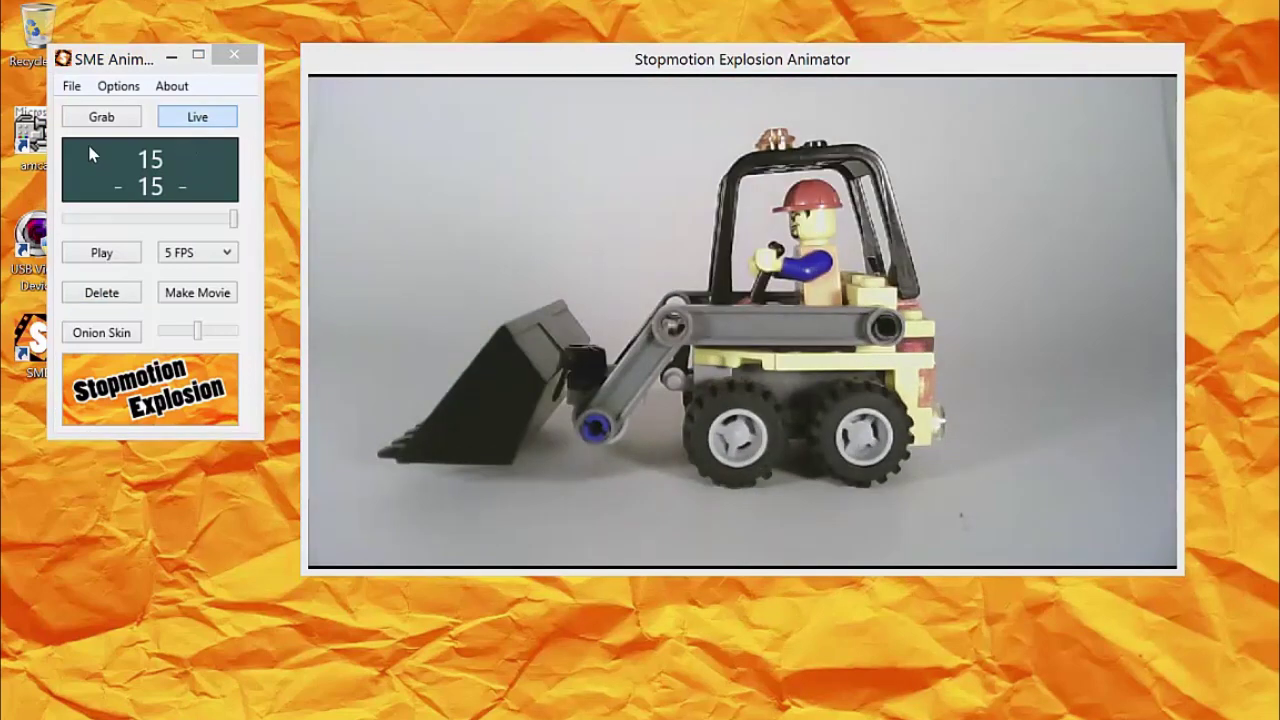
Step: Grab a replacement 16th frame, return to Live, and turn on a faded Onion Skin overlay
left_click(95, 122)
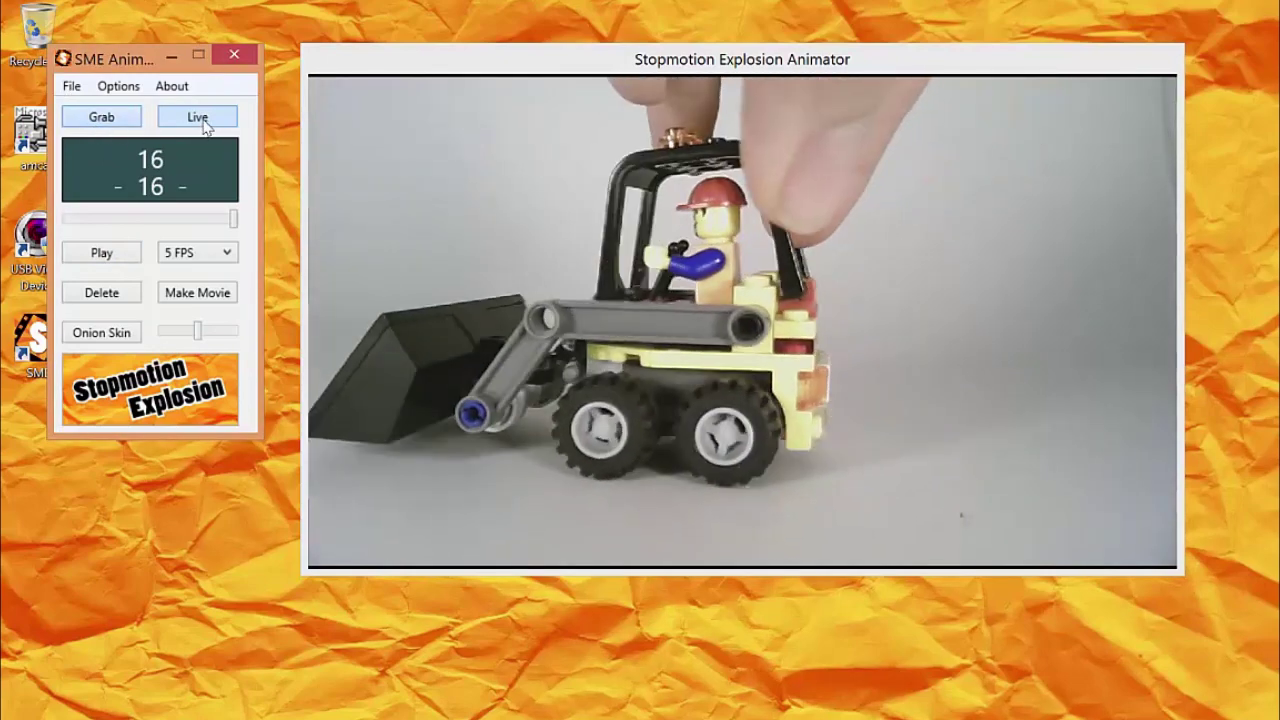
left_click(200, 120)
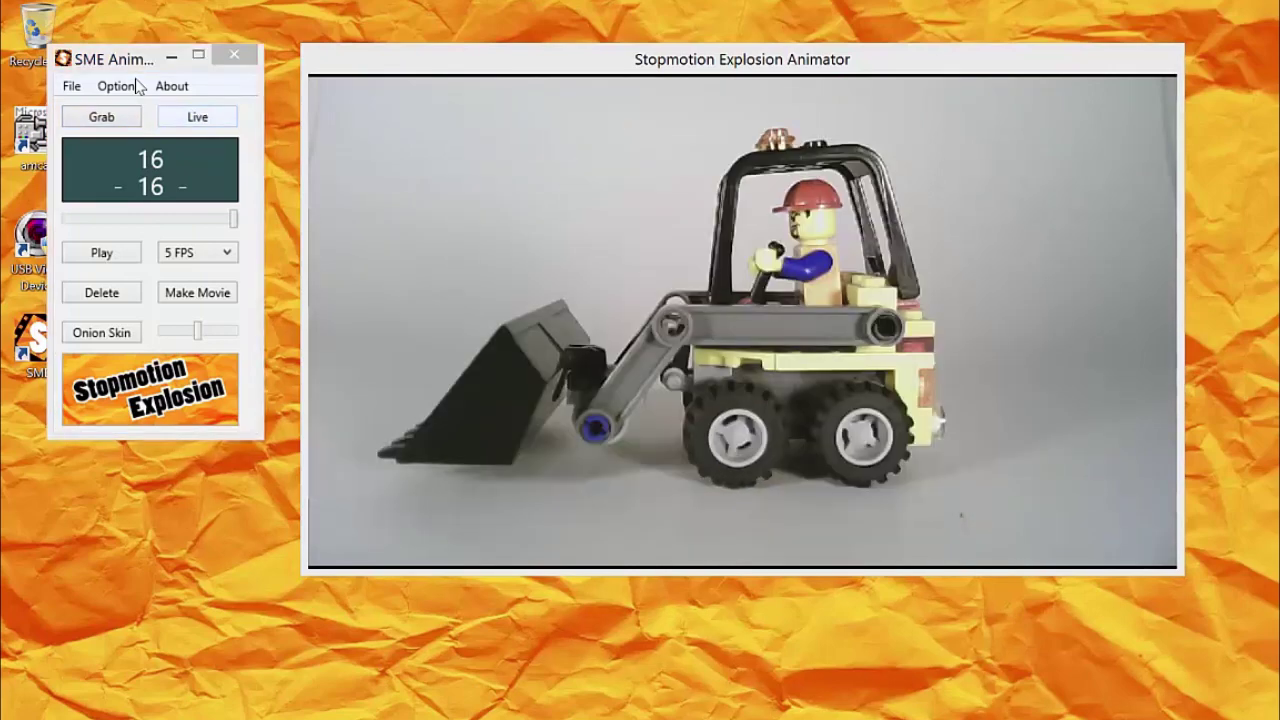
left_click(100, 332)
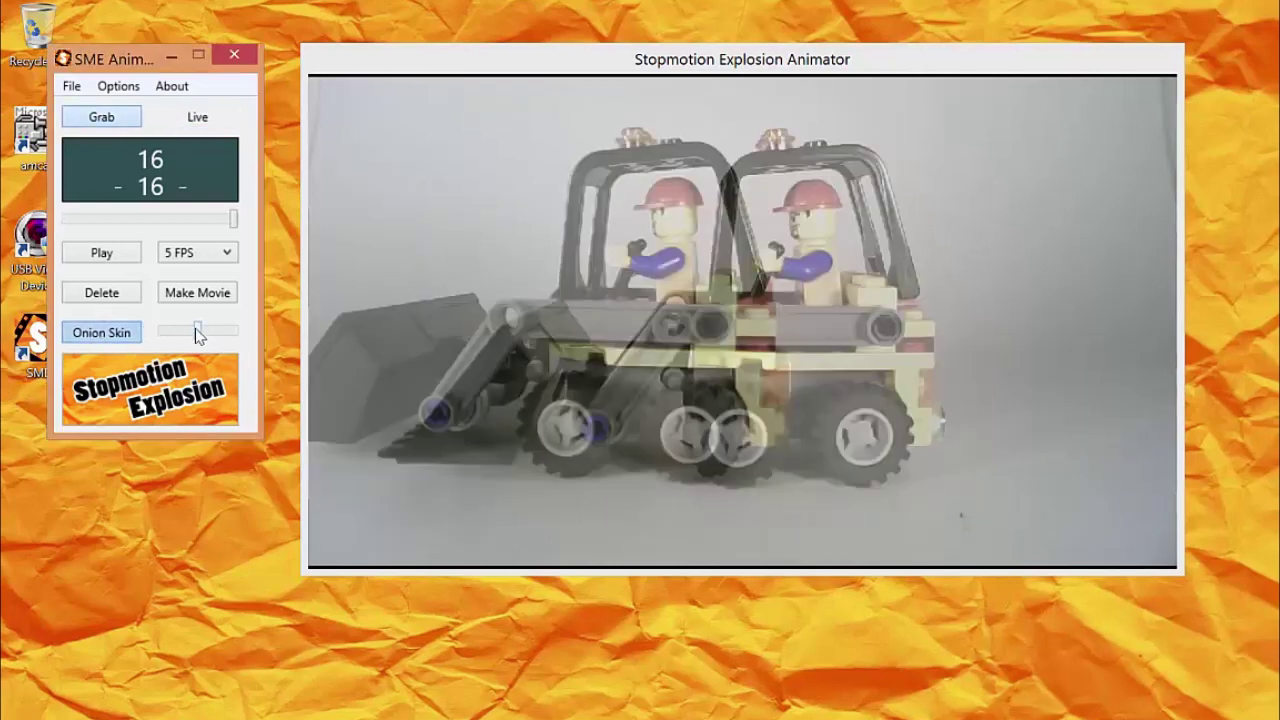
mouse_move(196, 330)
left_mouse_down()
mouse_move(148, 330)
mouse_move(237, 334)
mouse_move(160, 331)
mouse_move(200, 340)
left_mouse_up()
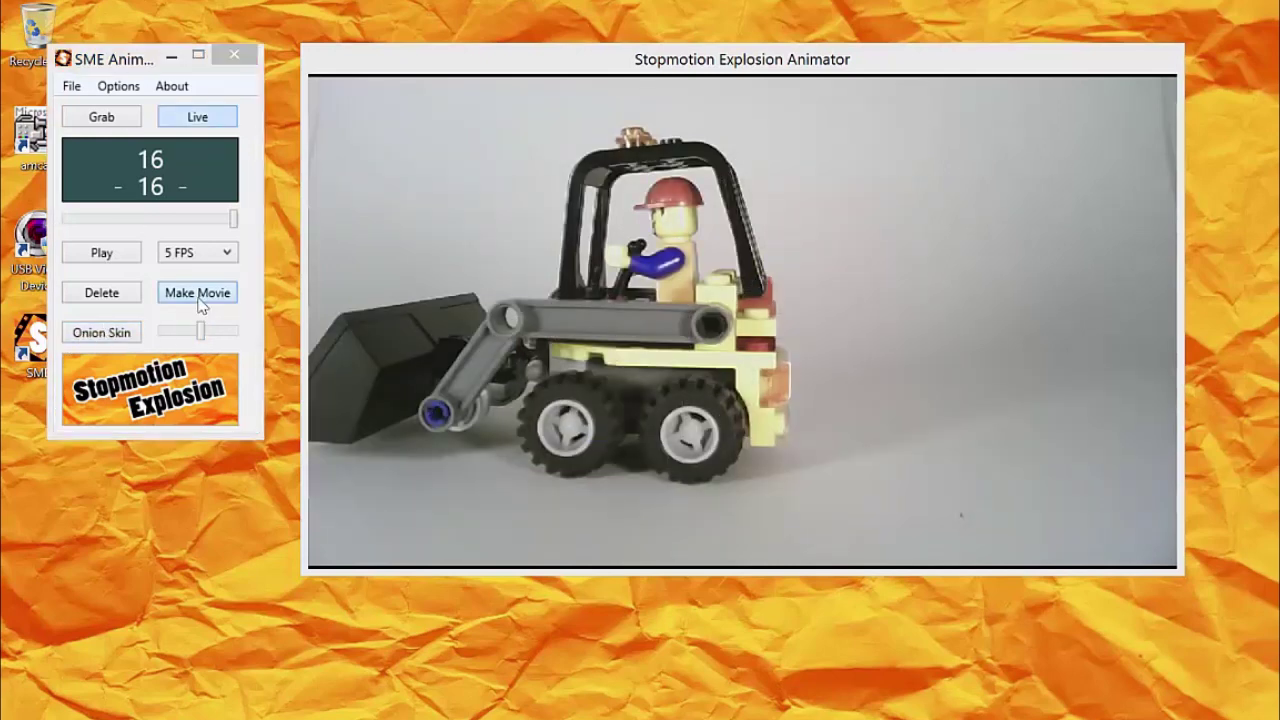
Step: Export the movie as AVI with the MPEG4 codec at a 10.0 Mbps bitrate
left_click(199, 297)
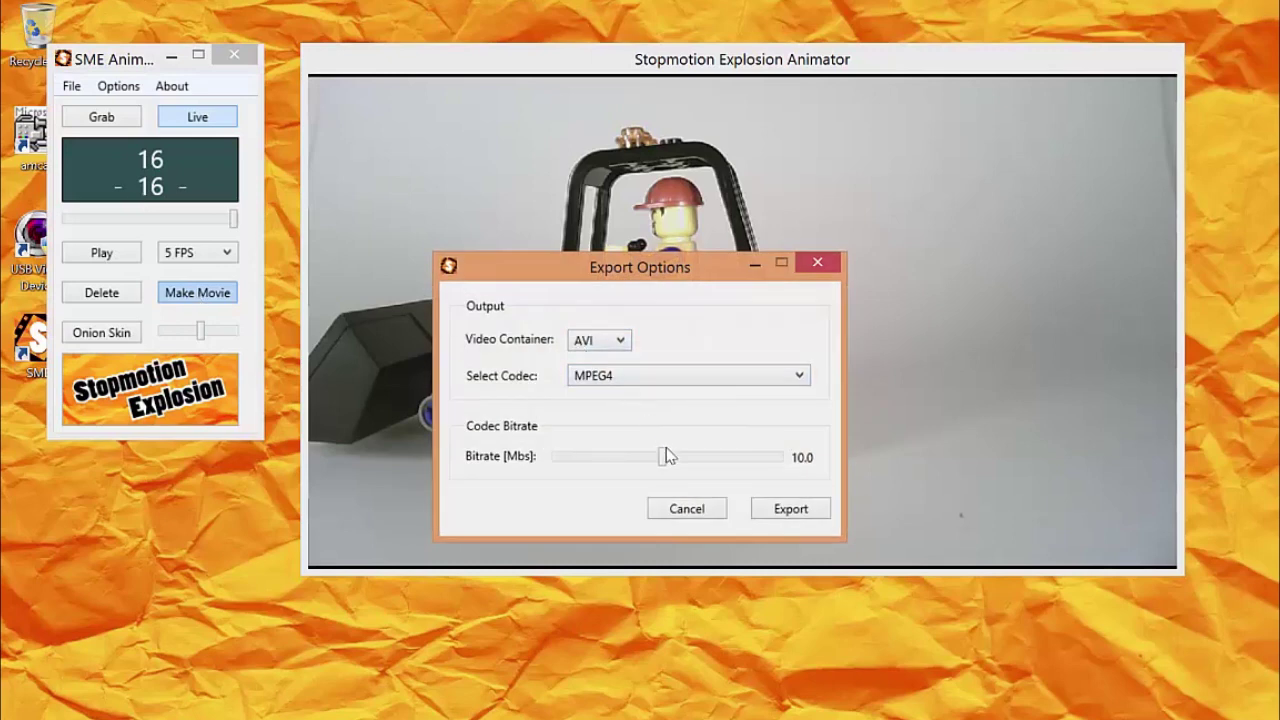
mouse_move(667, 464)
left_mouse_down()
mouse_move(688, 463)
mouse_move(665, 460)
left_mouse_up()
left_click(791, 511)
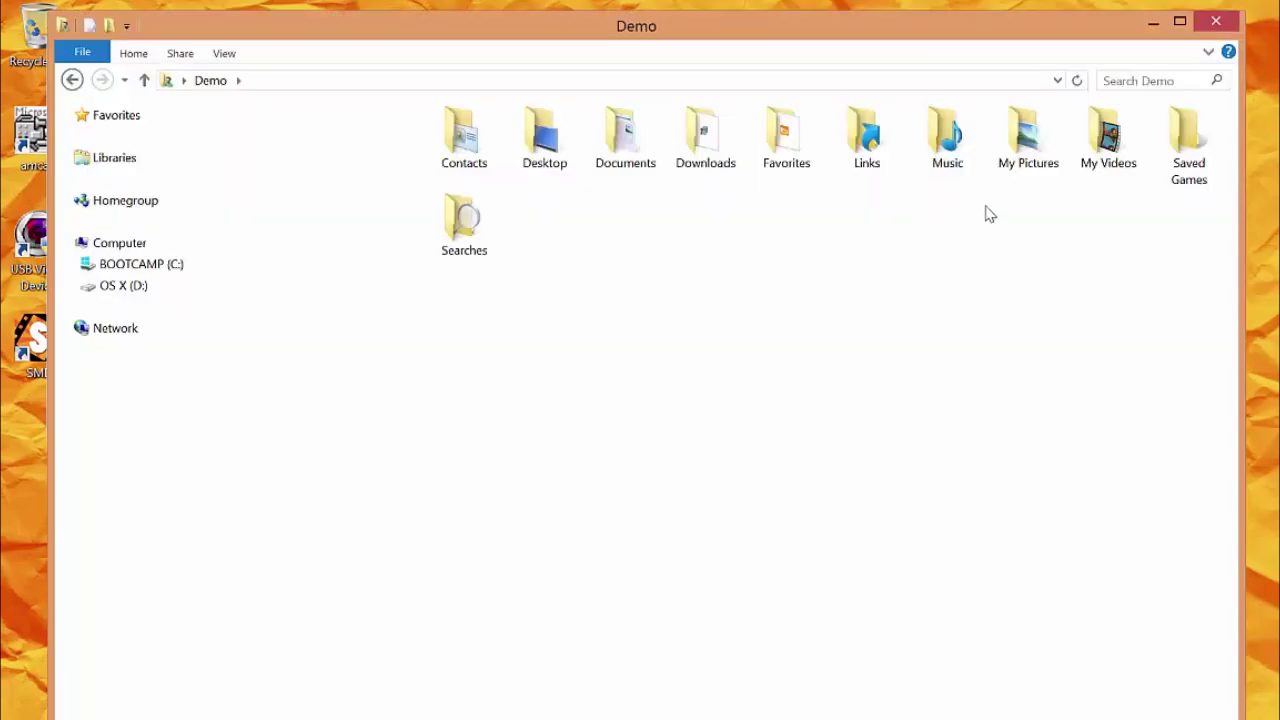
Step: Open My Videos and the My Animation folder to check frames 0–15, then return to My Videos
double_click(1106, 140)
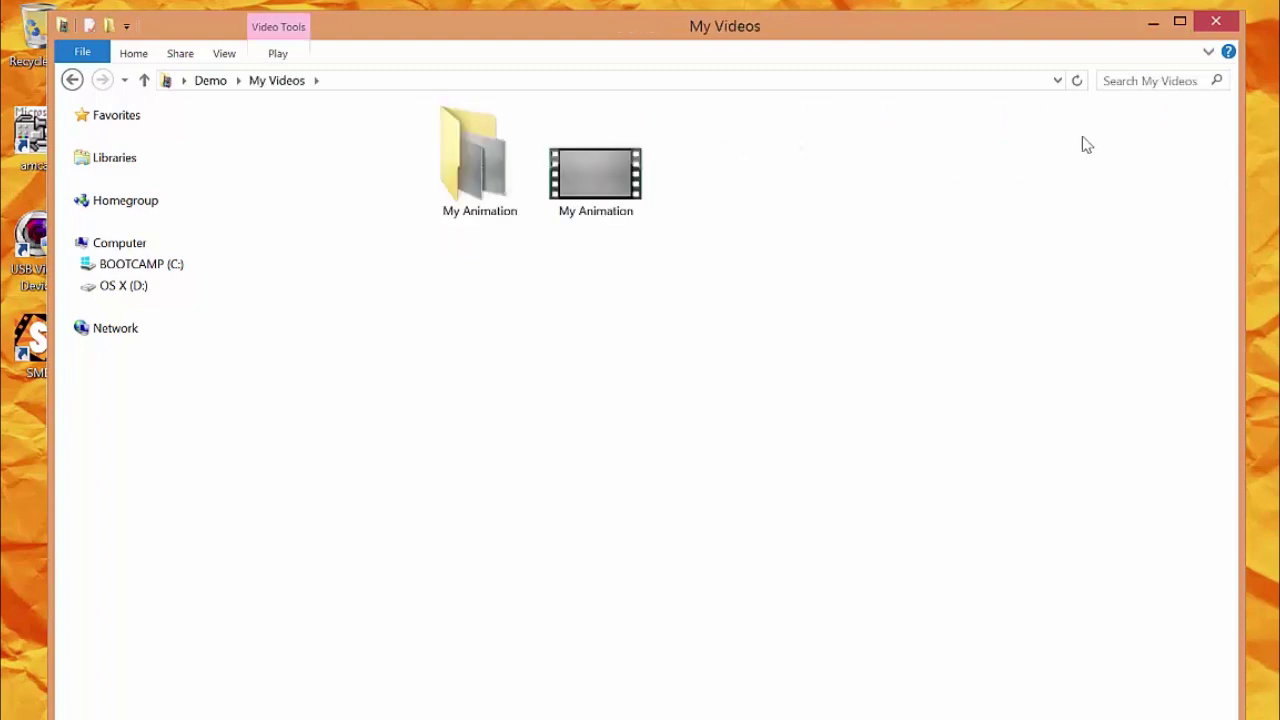
double_click(452, 186)
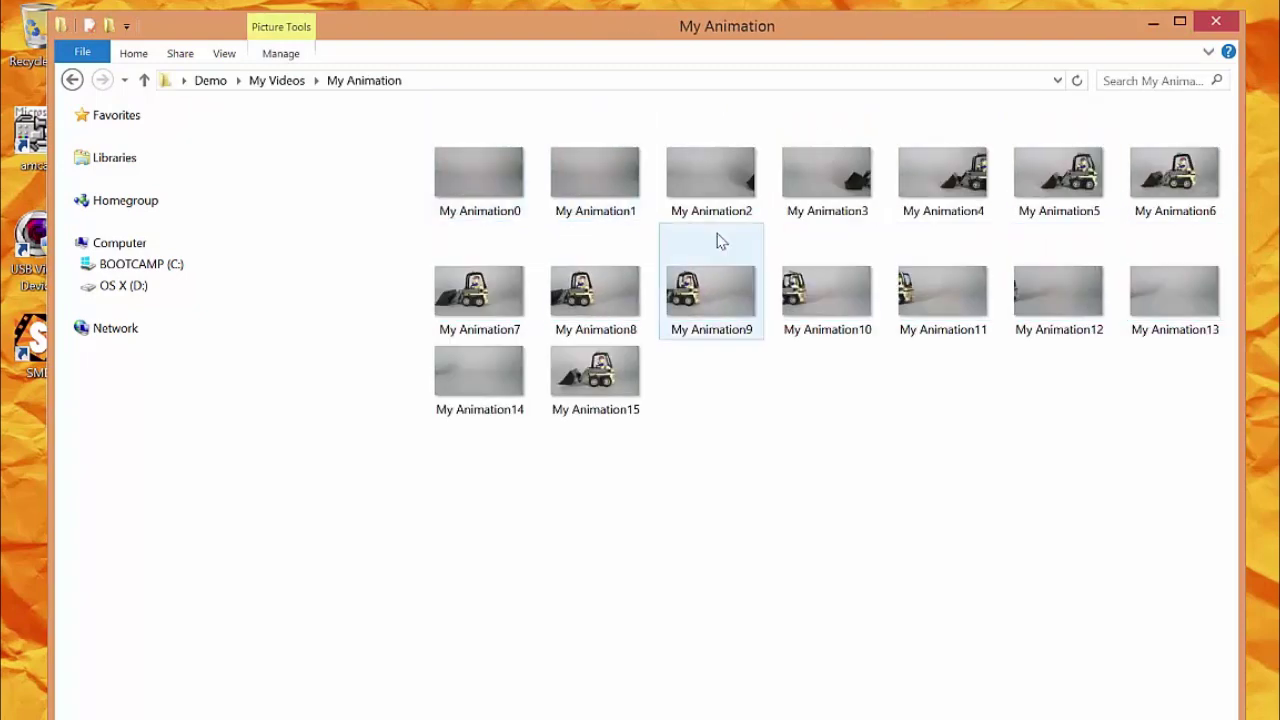
left_click(277, 81)
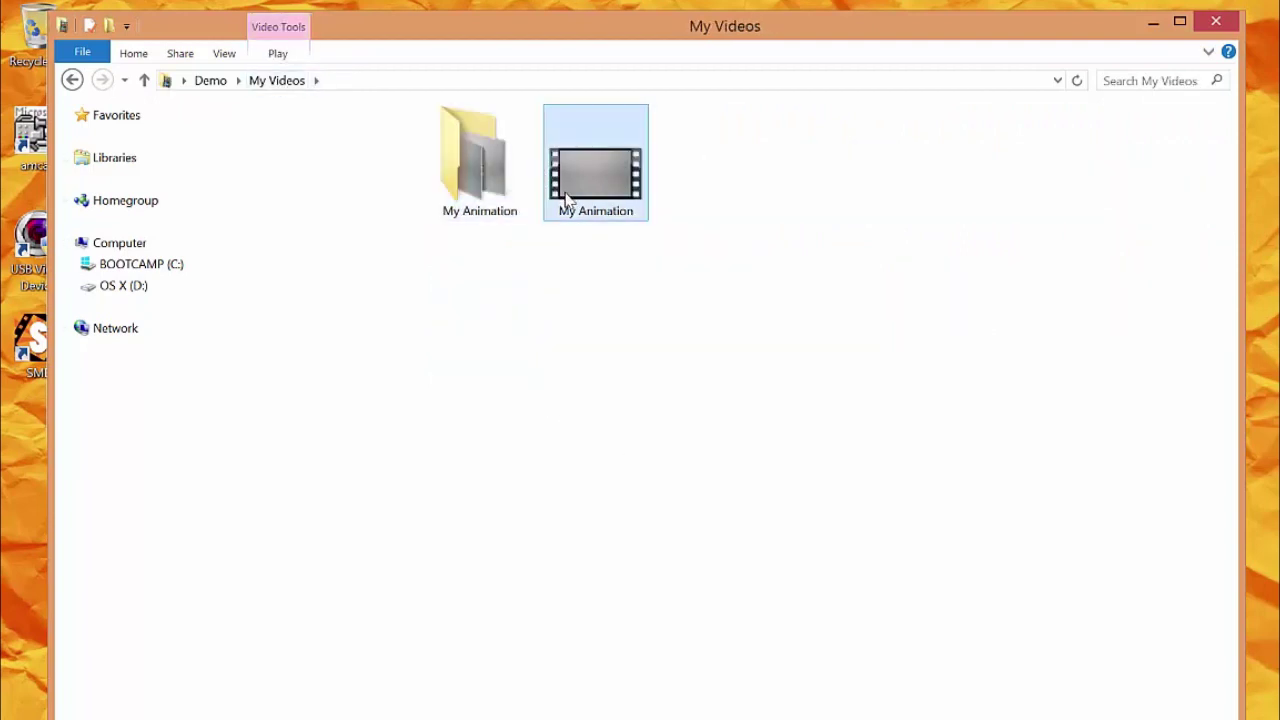